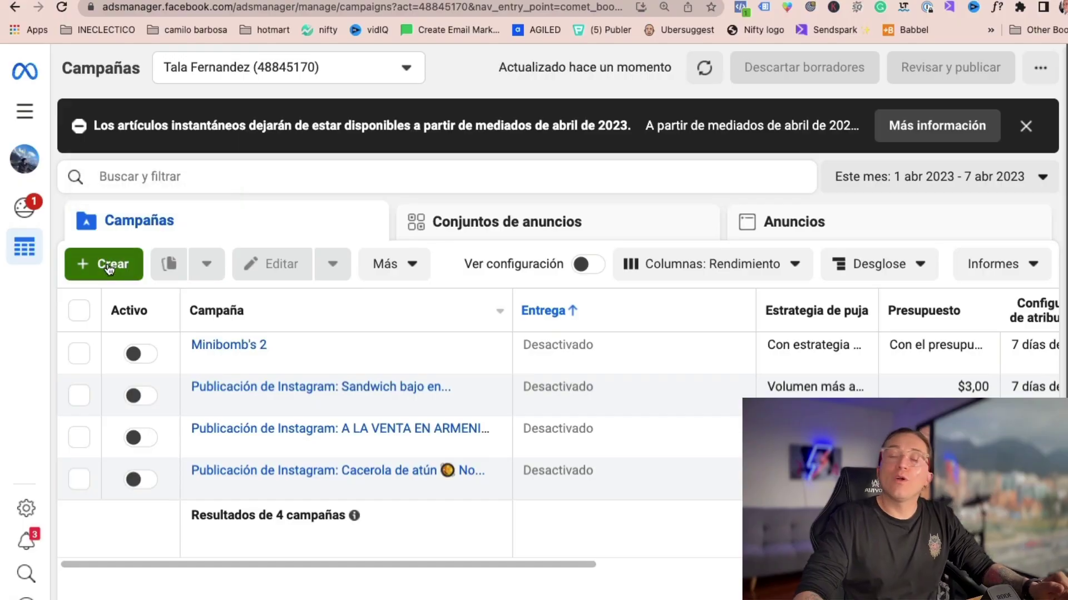
- Start a new campaign, dismiss the simplified objectives notice and choose Ventas as the campaign objective
click(110, 268)
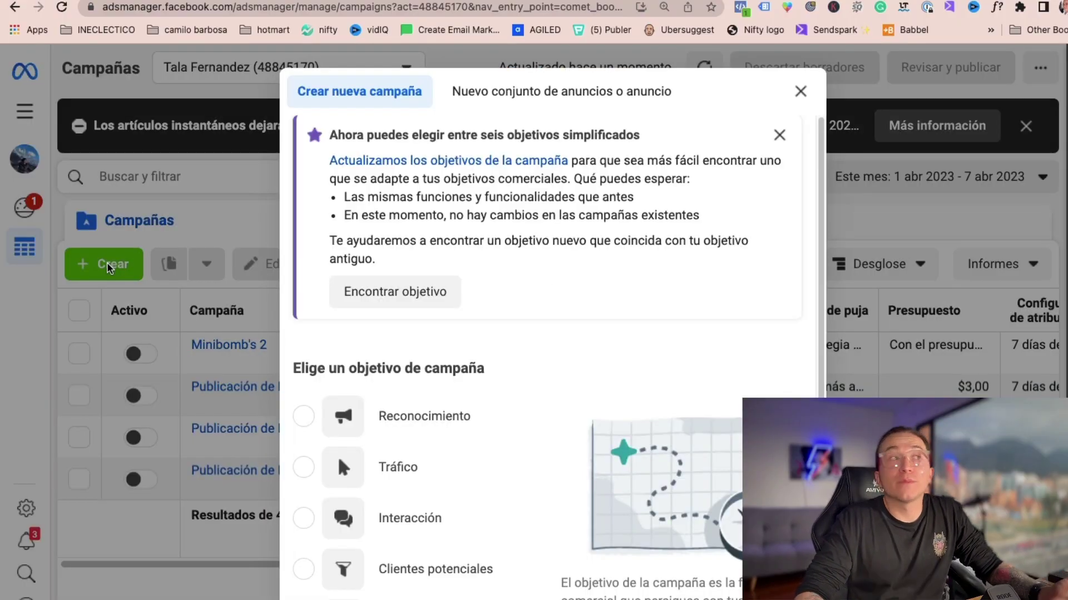
click(779, 135)
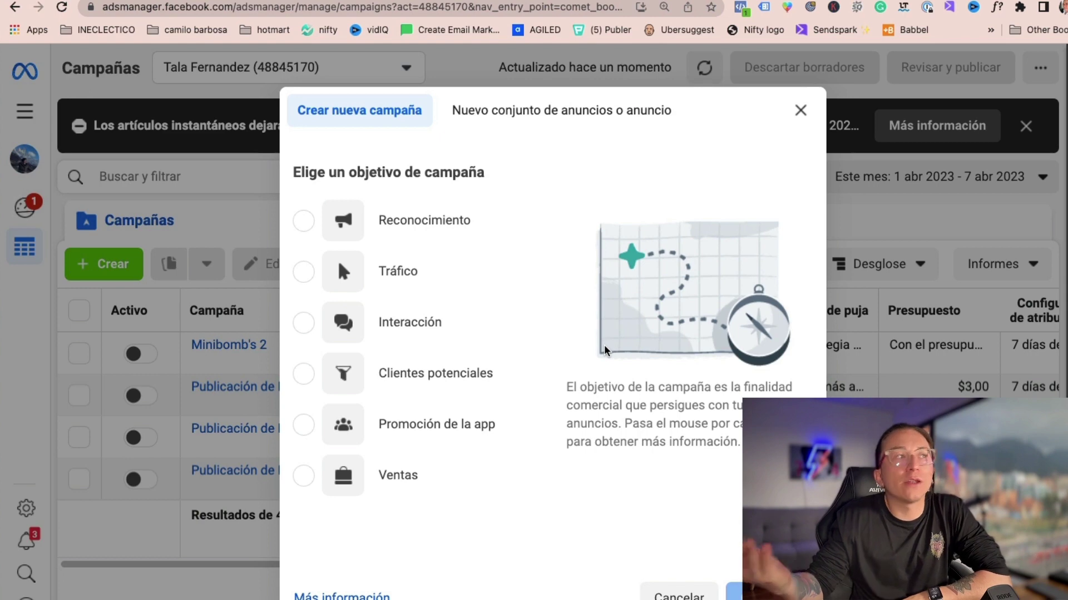
mouse_move(442, 238)
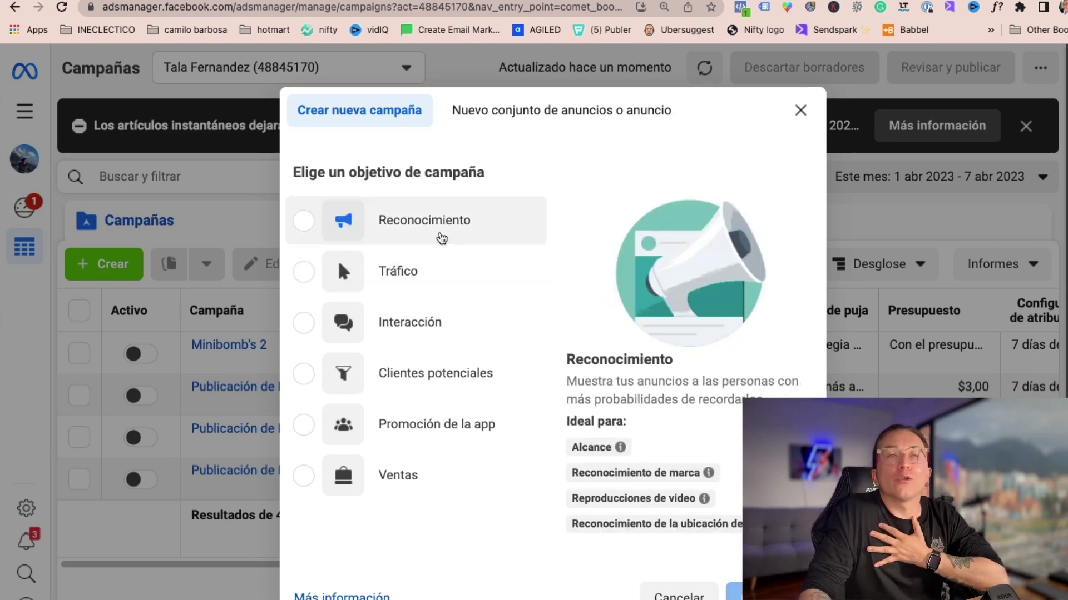
mouse_move(445, 270)
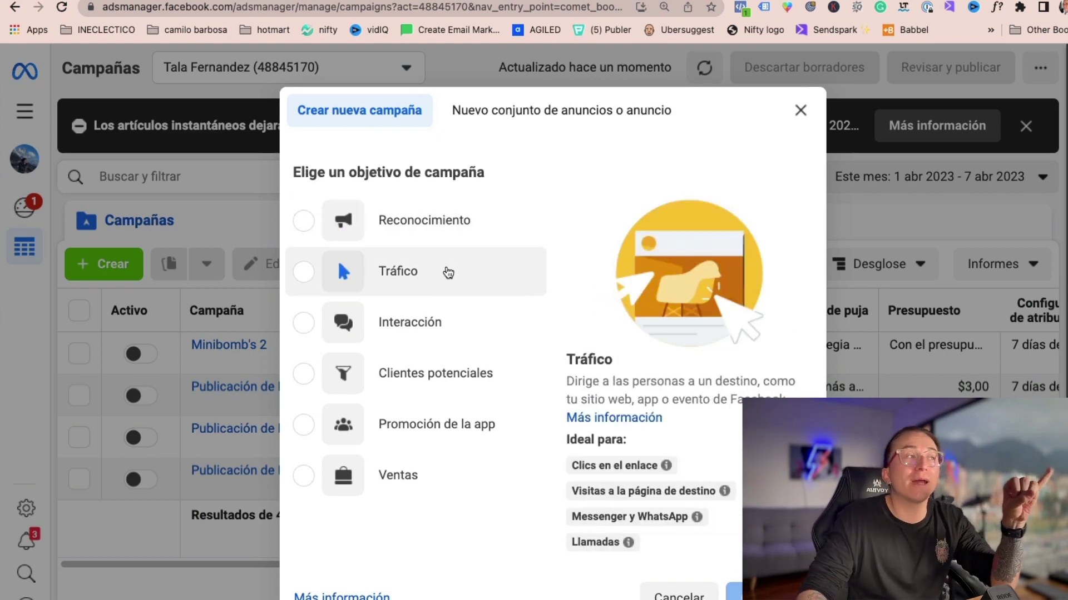
mouse_move(453, 384)
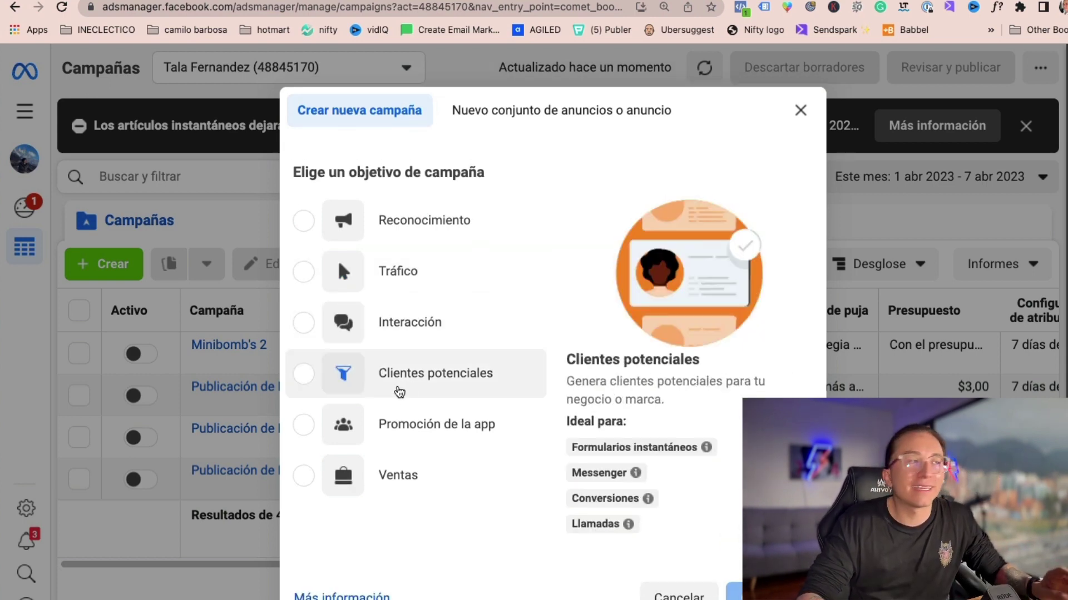
click(416, 474)
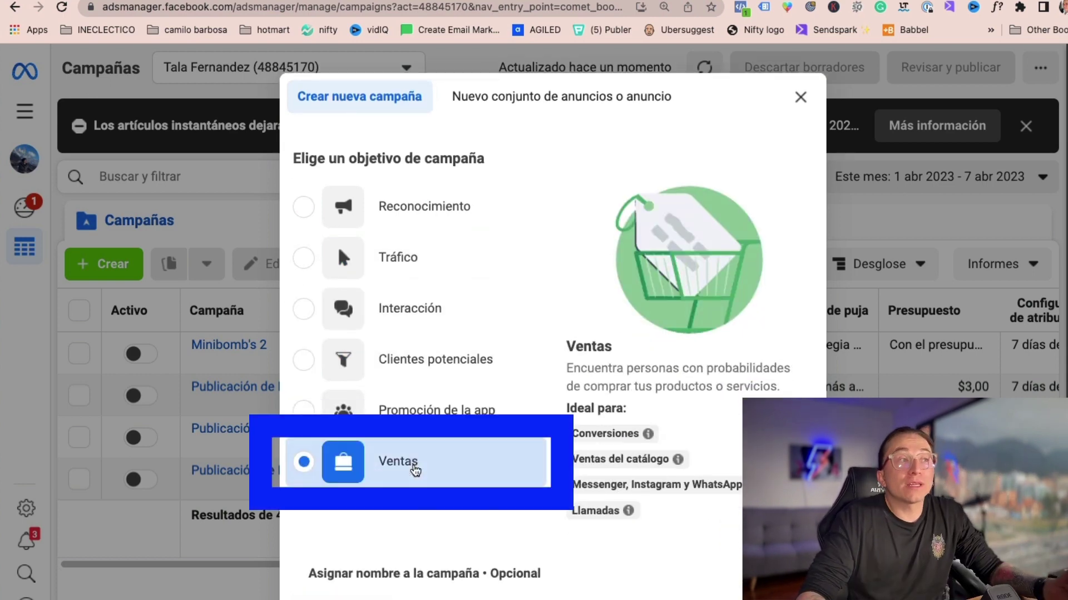
mouse_move(625, 434)
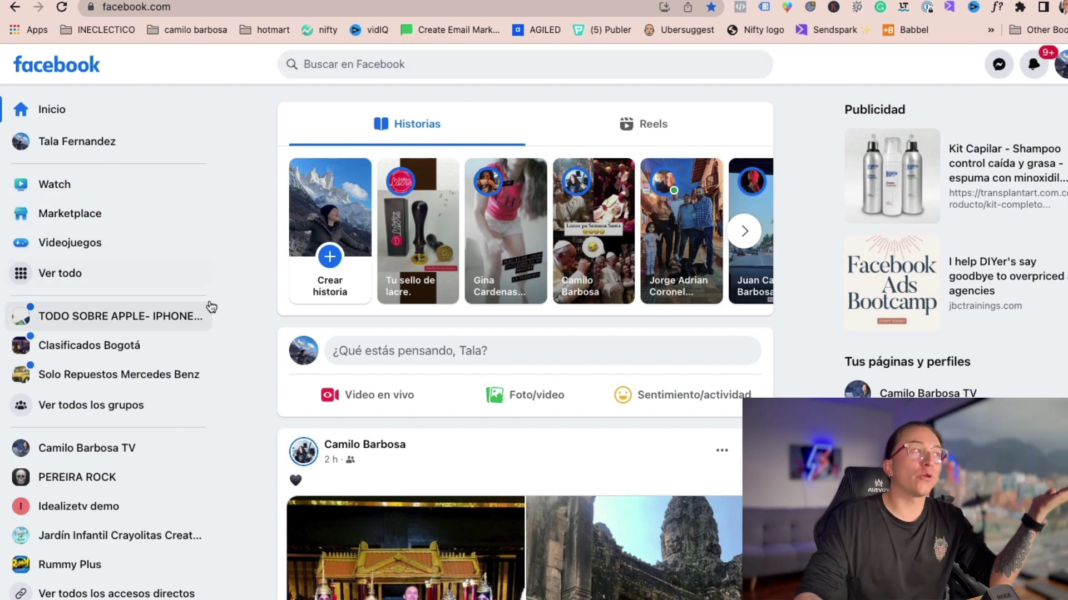
- Open the Administrador de anuncios from the Profesional section of Facebook's full list of products
mouse_move(123, 330)
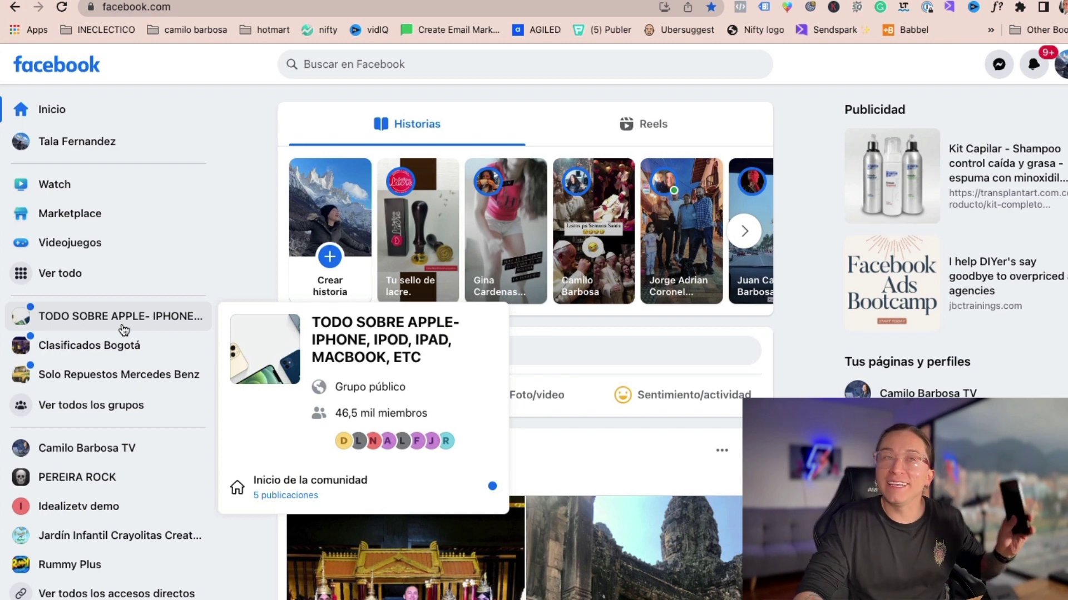
click(78, 278)
scroll(167, 398, down, 5)
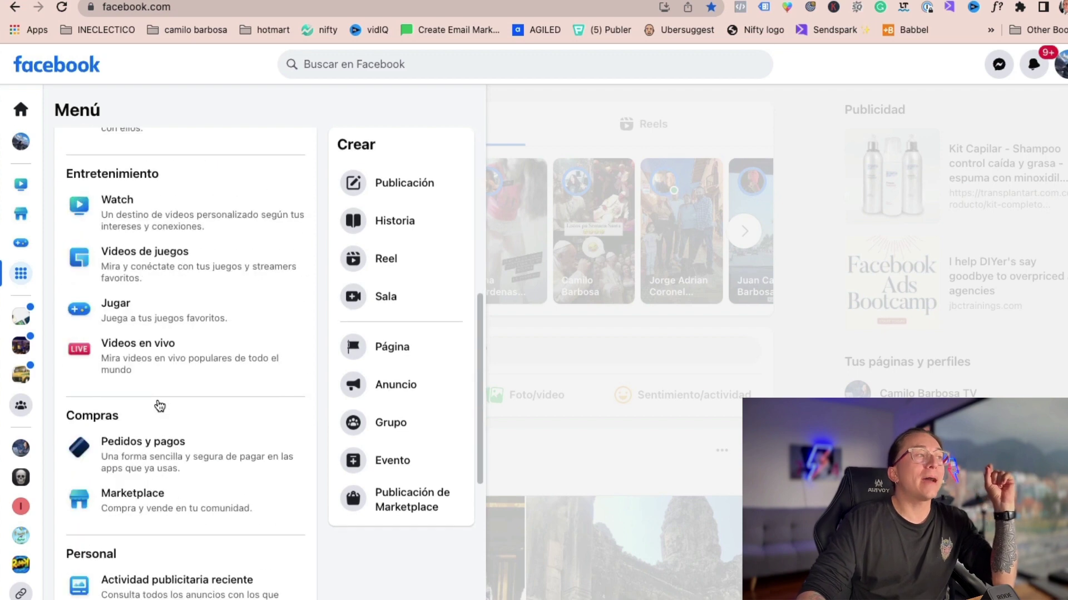
scroll(159, 406, down, 8)
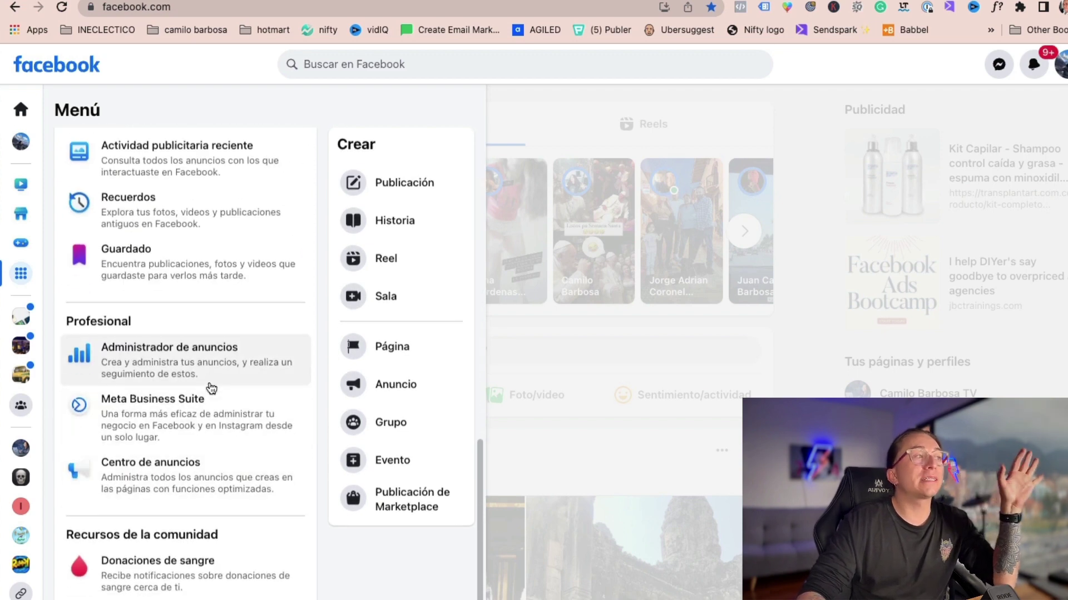
scroll(223, 357, down, 1)
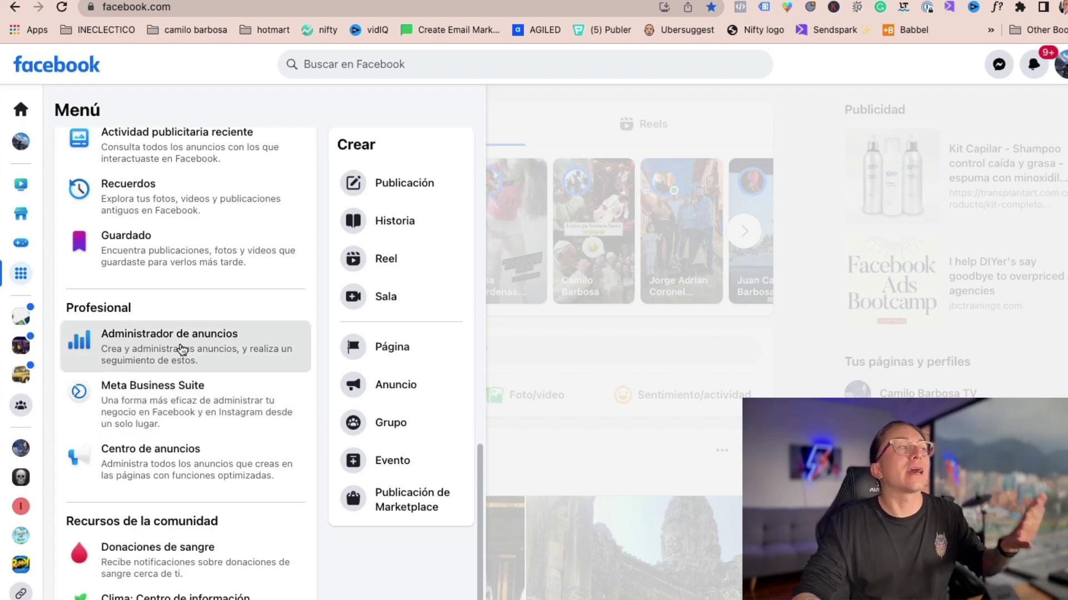
click(180, 351)
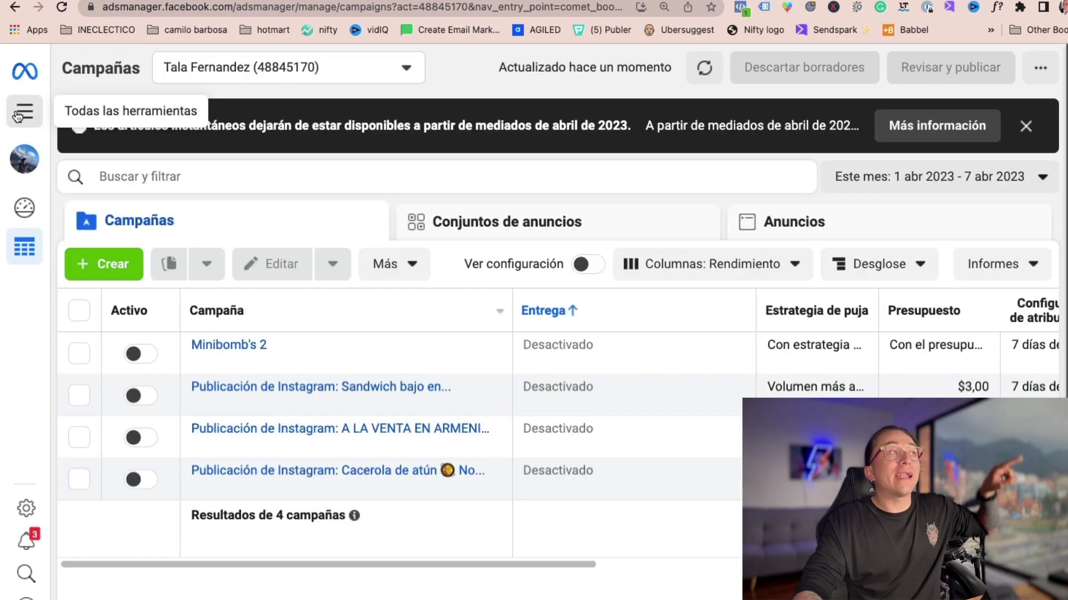
- Open the Administrador de eventos from the business tools of the ads manager
click(19, 114)
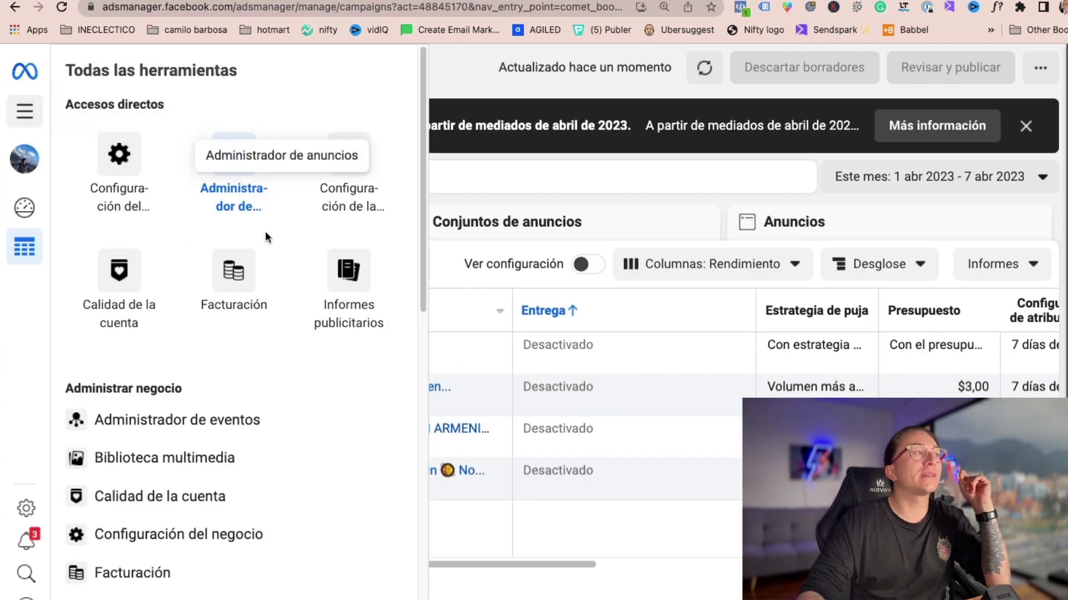
scroll(338, 476, down, 3)
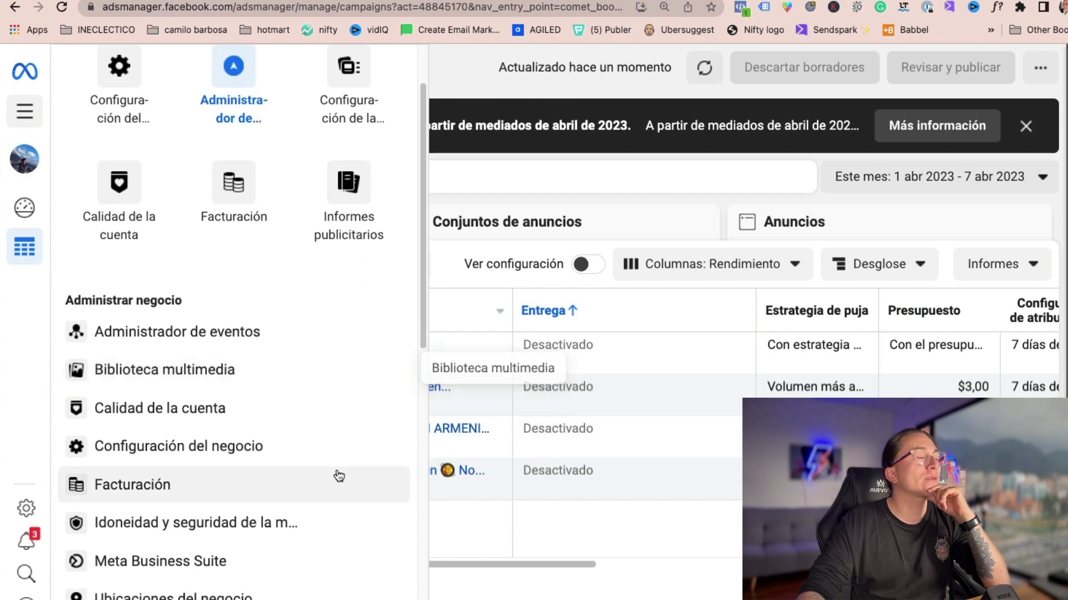
scroll(337, 477, up, 3)
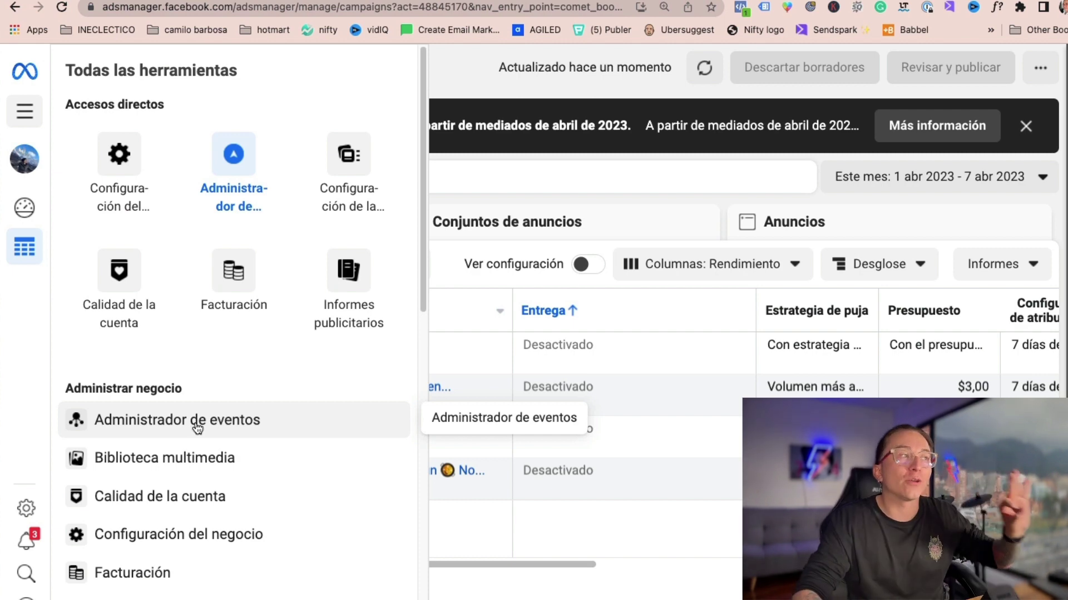
click(242, 432)
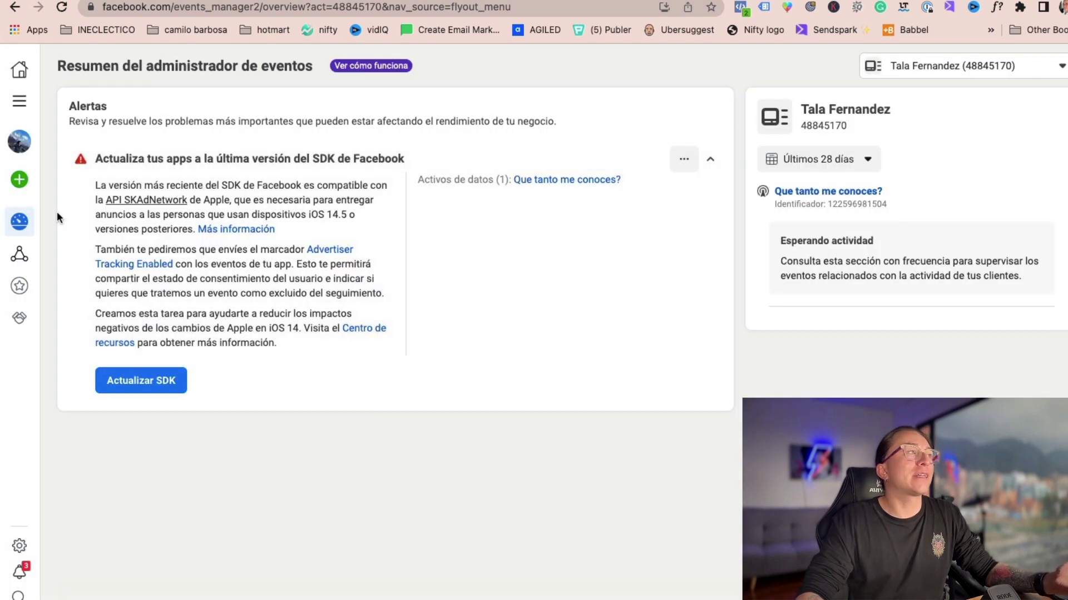
- Connect a new data source of type Web and enter "mi" in the pixel's name
mouse_move(20, 179)
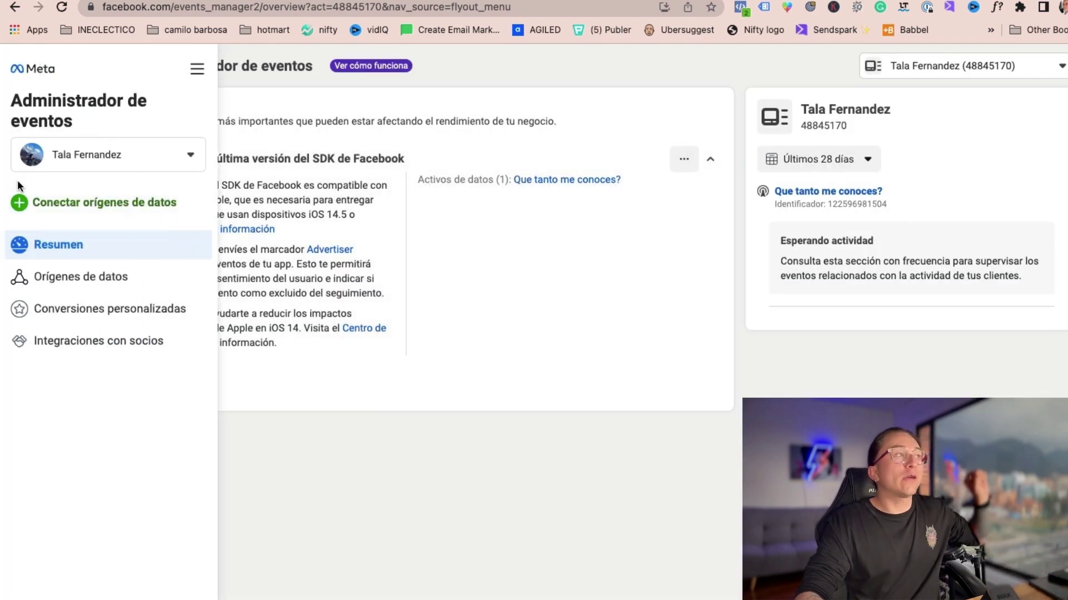
click(105, 205)
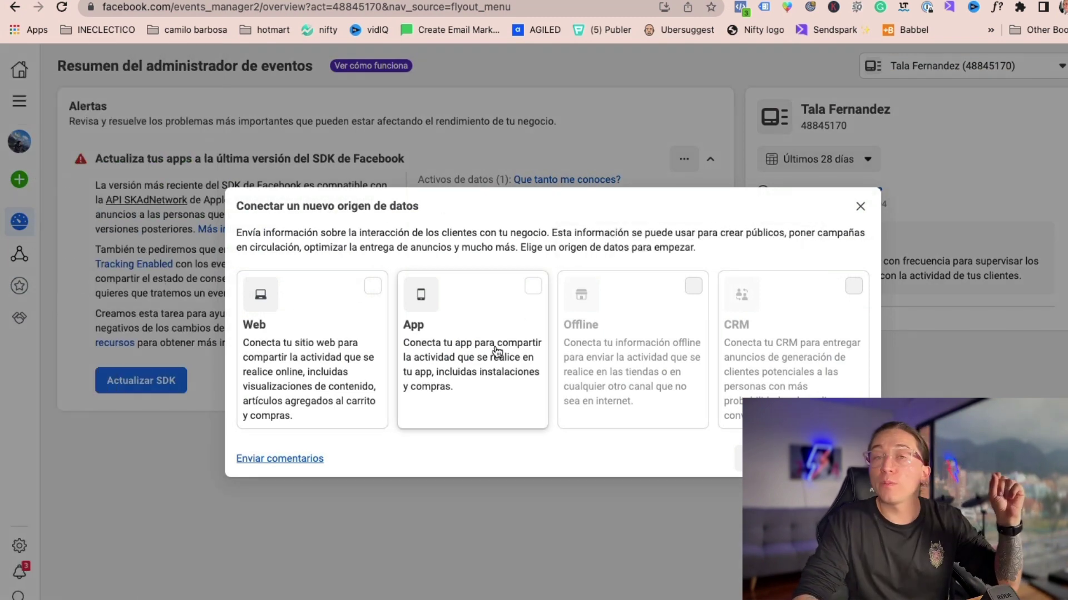
click(303, 328)
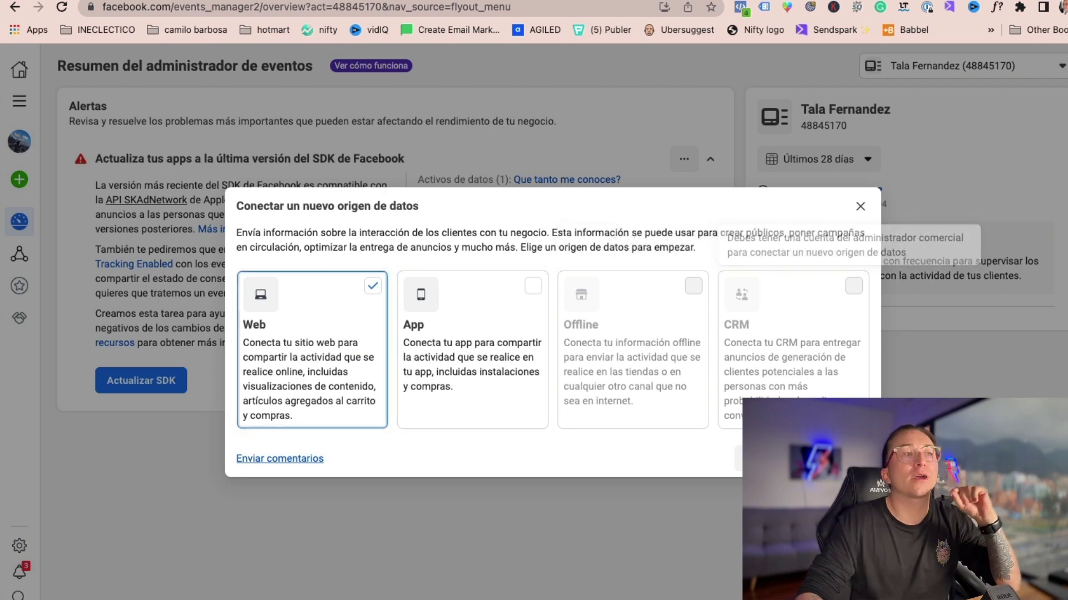
click(843, 458)
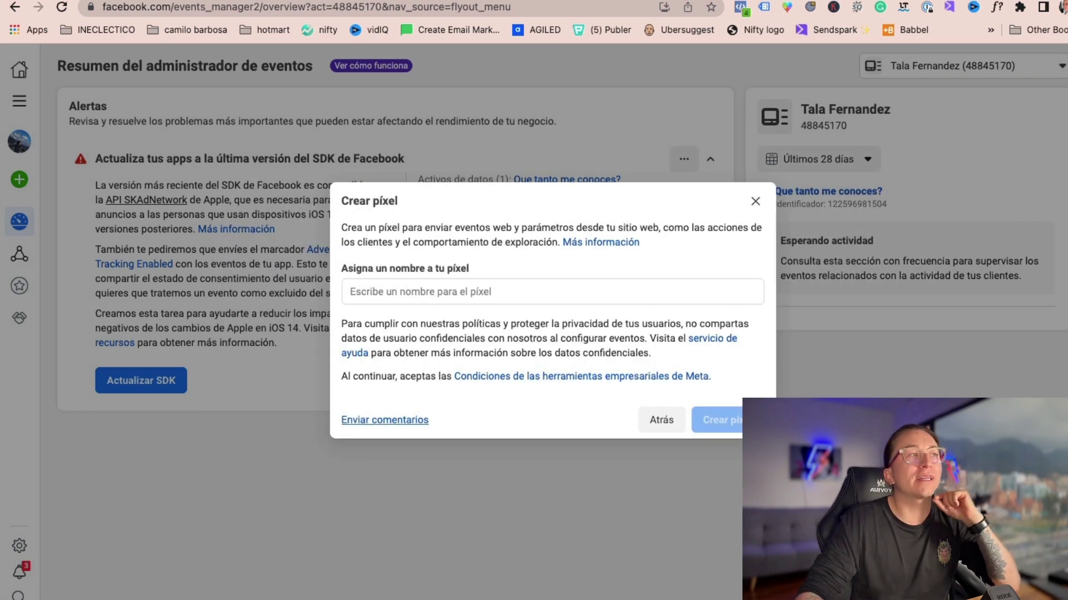
click(370, 287)
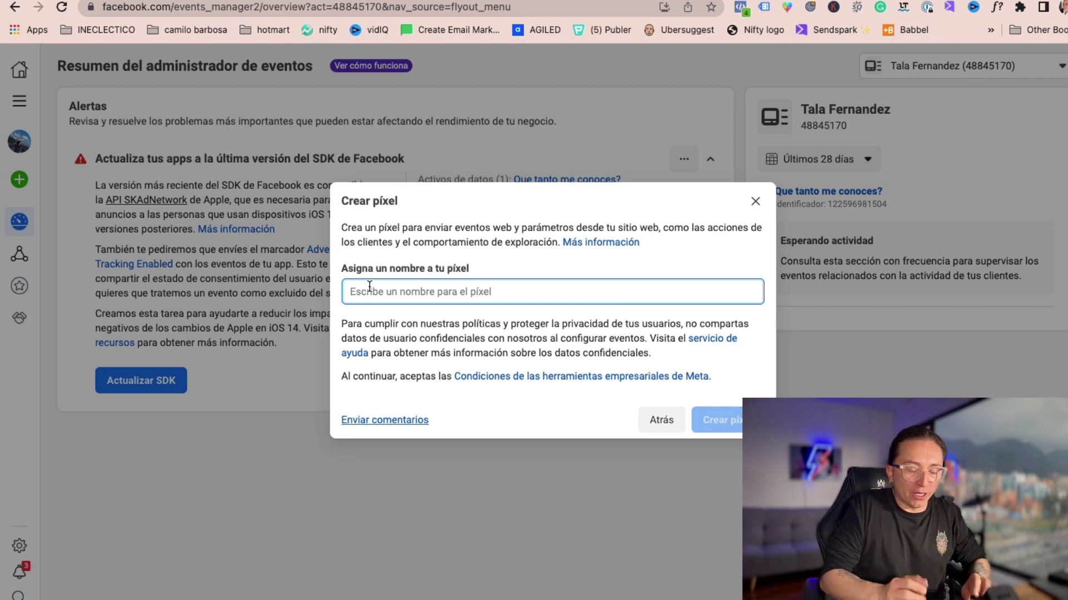
text(mi)
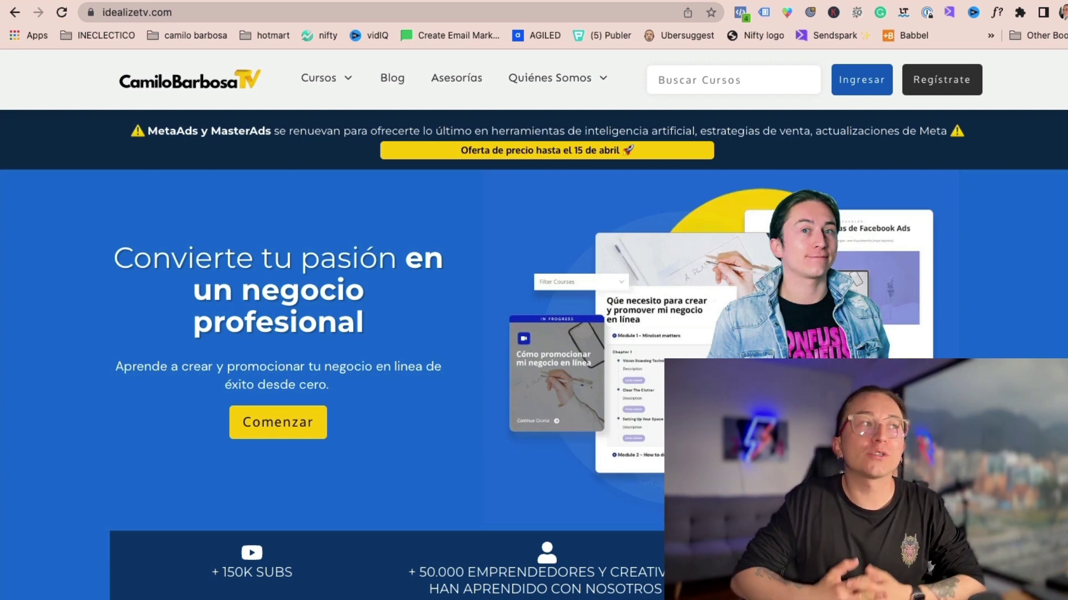
- Review the MasterAds and MetaAds course descriptions, bonuses and prices on the idealizetv.com home page
mouse_move(347, 86)
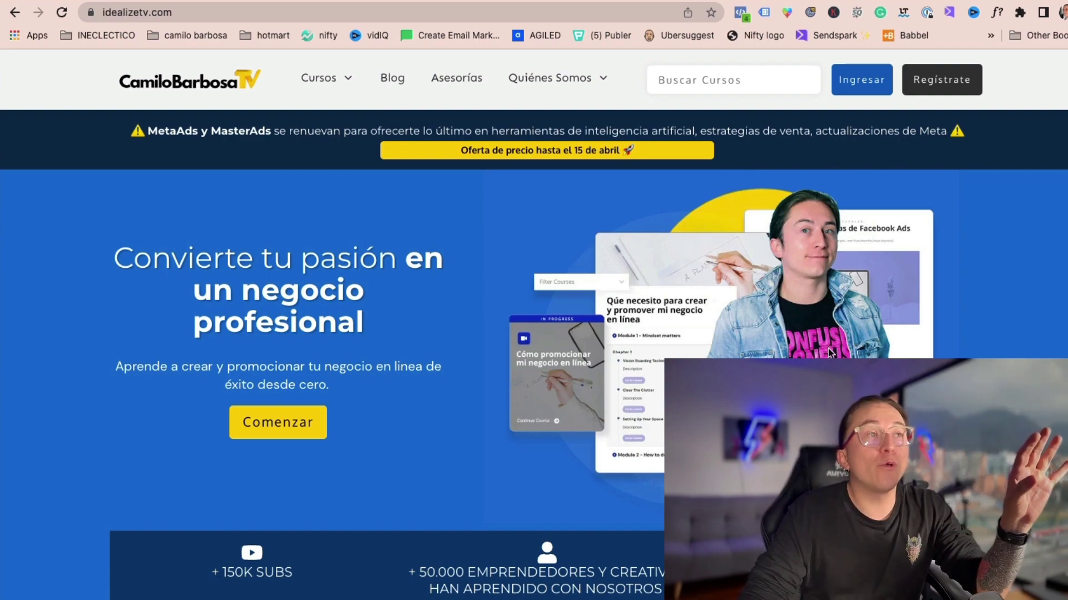
scroll(828, 351, down, 10)
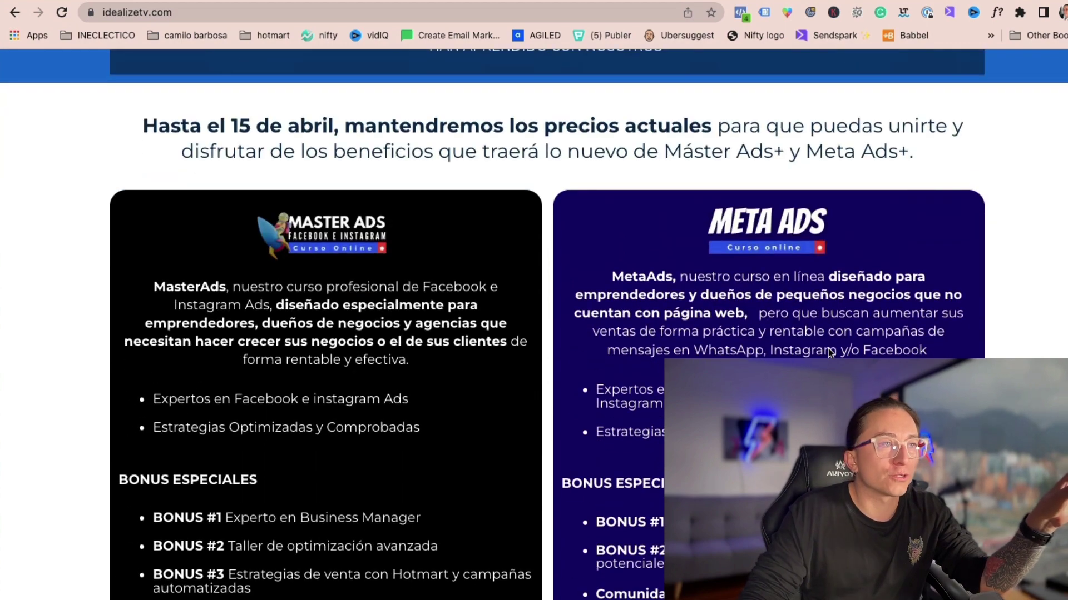
scroll(829, 352, up, 9)
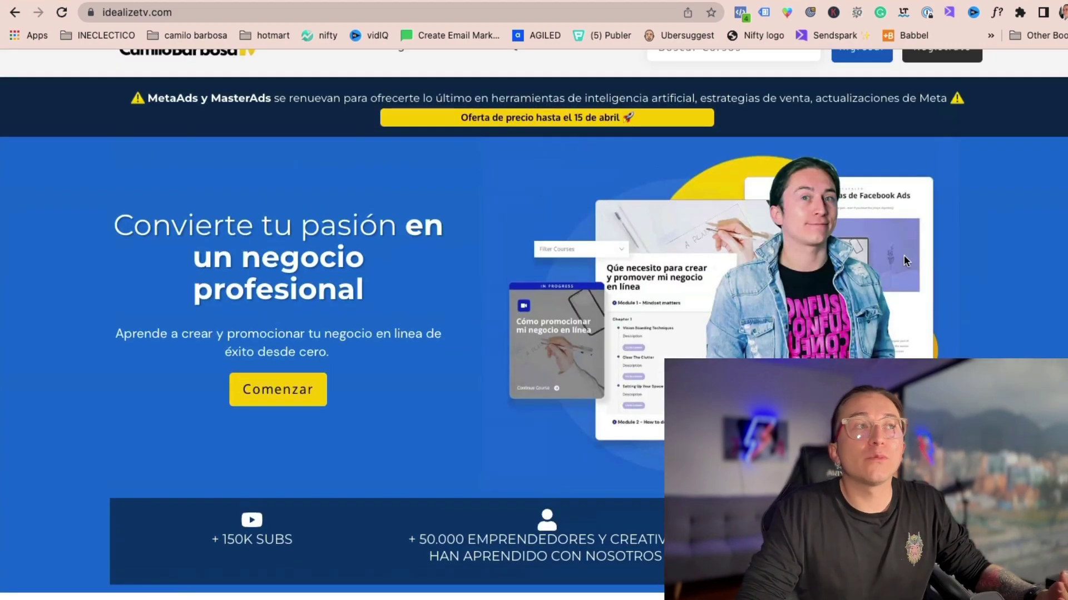
scroll(890, 217, up, 1)
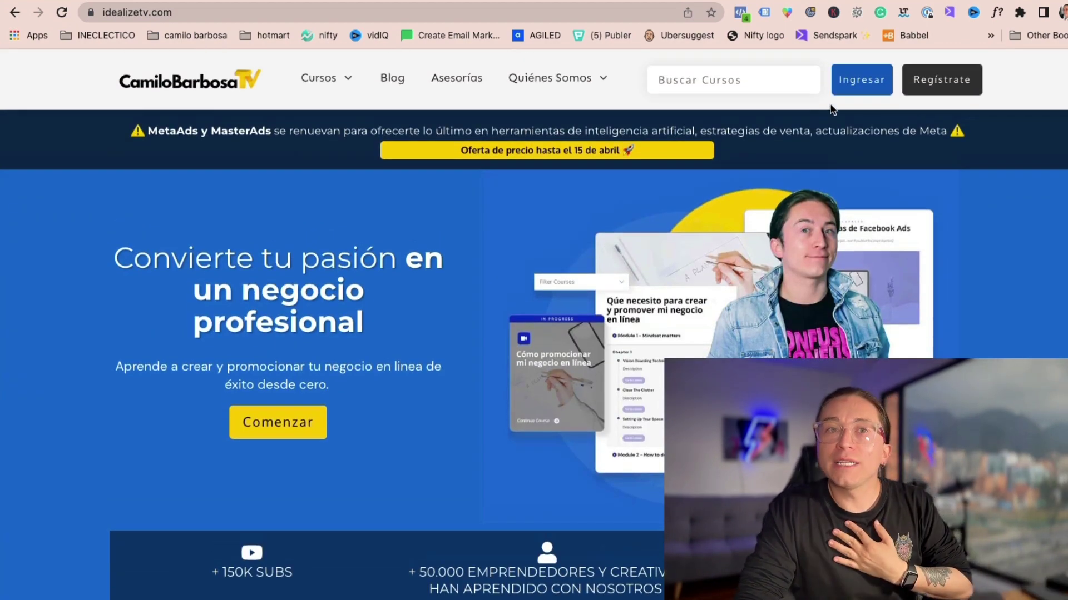
scroll(830, 109, down, 15)
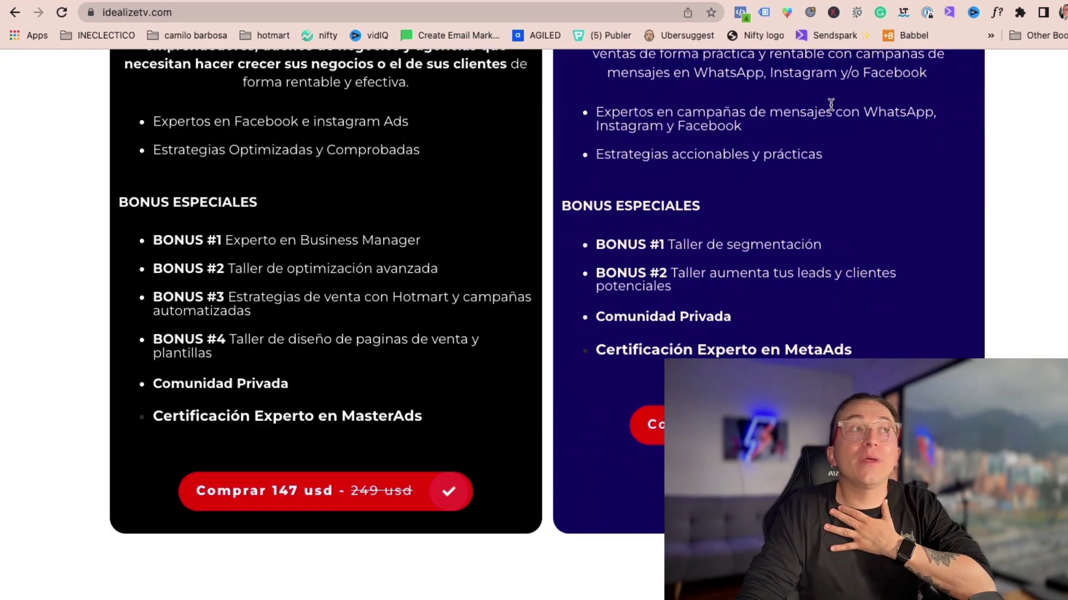
scroll(831, 105, up, 6)
scroll(831, 105, down, 3)
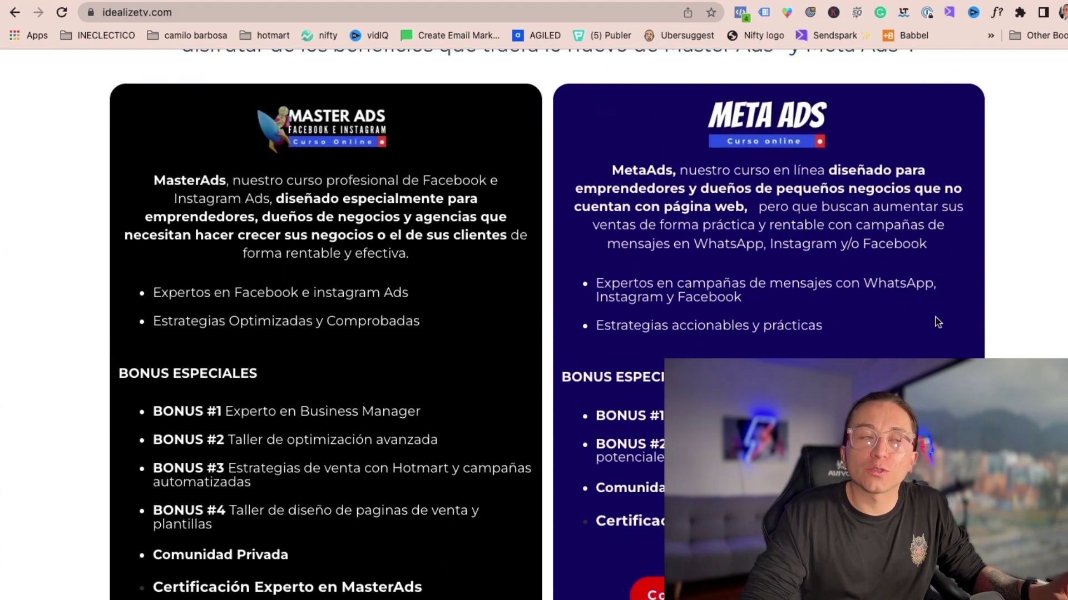
scroll(937, 322, up, 12)
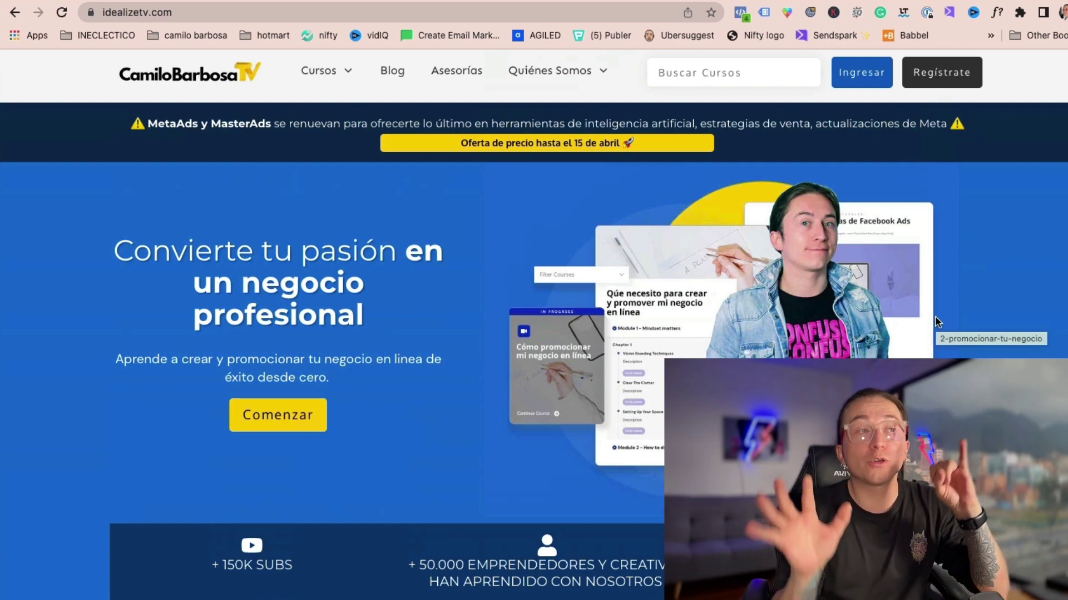
scroll(936, 316, down, 1)
scroll(935, 316, down, 10)
scroll(935, 316, up, 3)
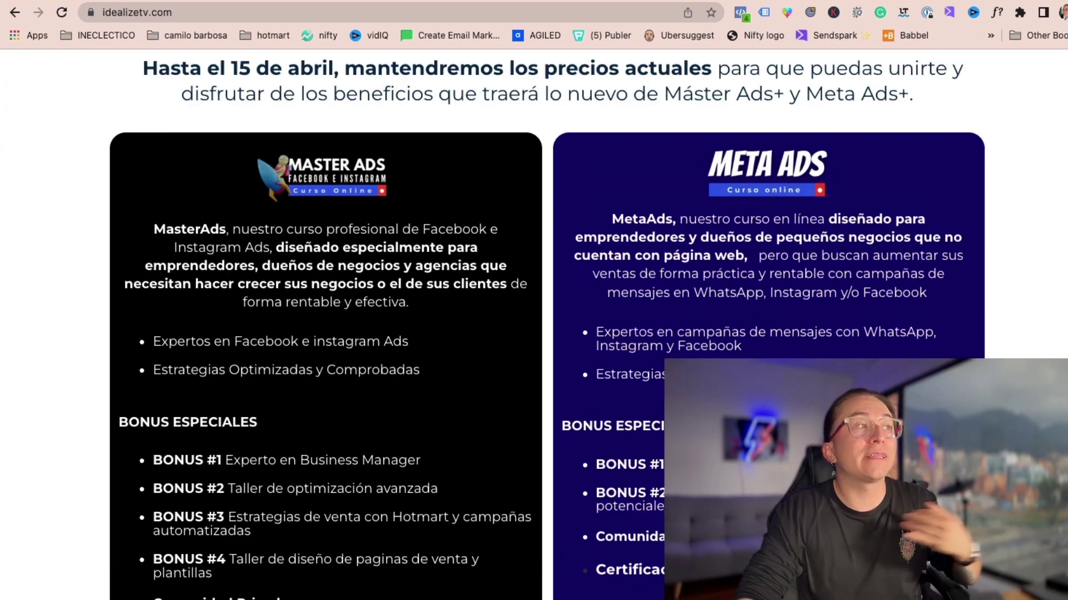
- Open the MasterAds course landing page and examine its introduction, video and purchase offer
scroll(507, 516, down, 5)
click(372, 435)
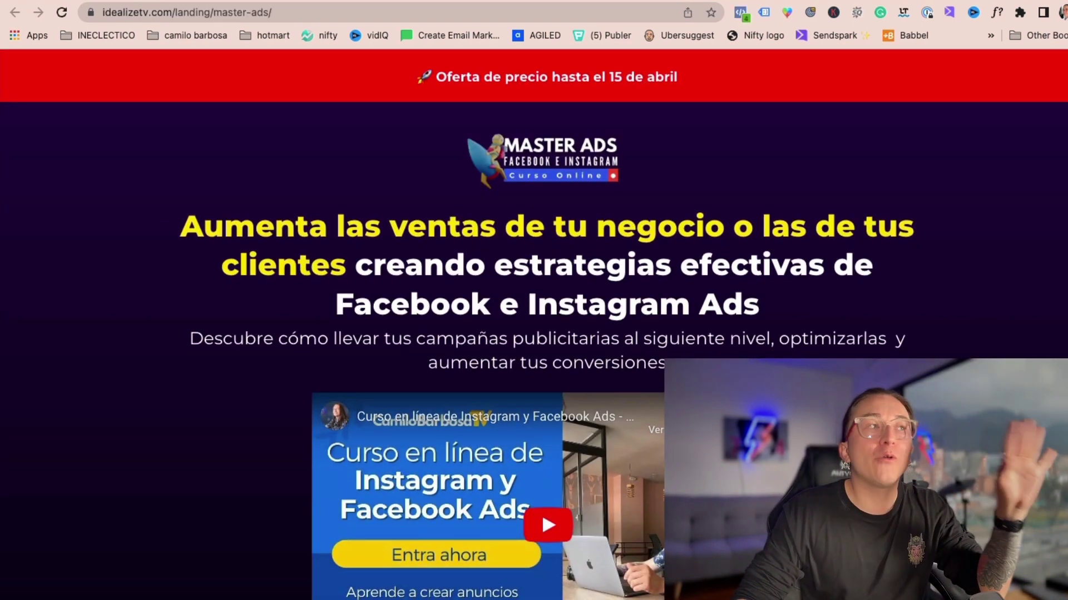
scroll(605, 369, down, 4)
scroll(612, 422, down, 7)
scroll(639, 443, up, 3)
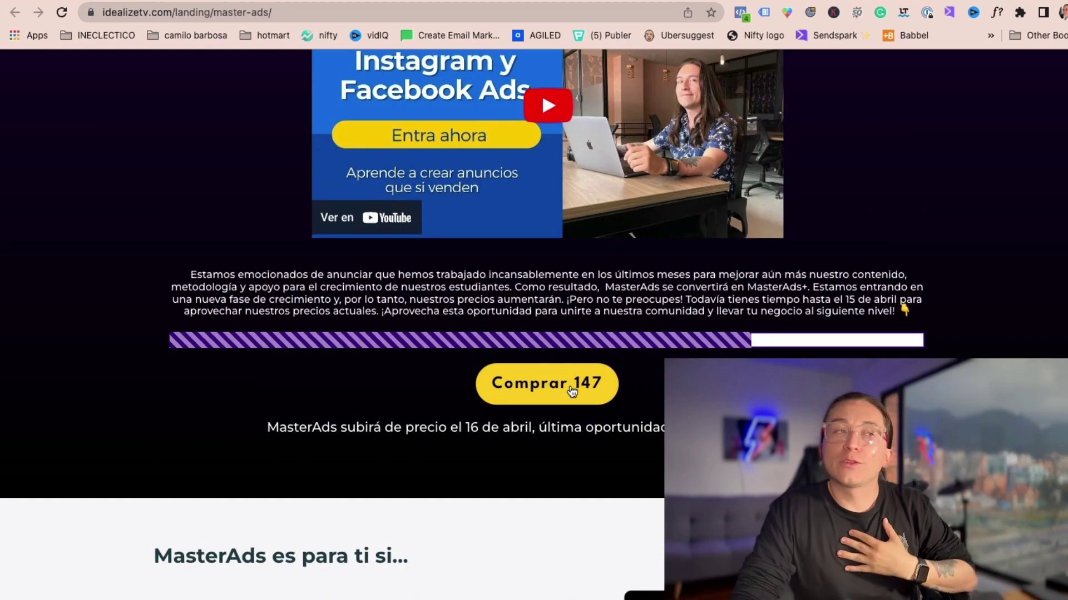
scroll(567, 390, up, 2)
scroll(571, 391, up, 7)
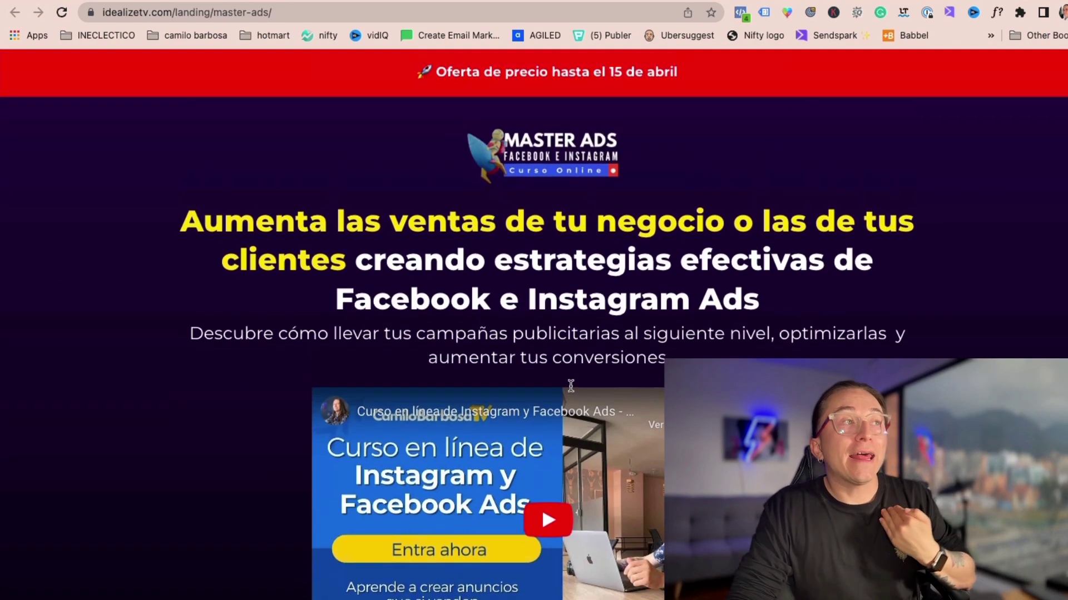
scroll(570, 386, down, 6)
scroll(571, 386, up, 5)
scroll(571, 390, down, 5)
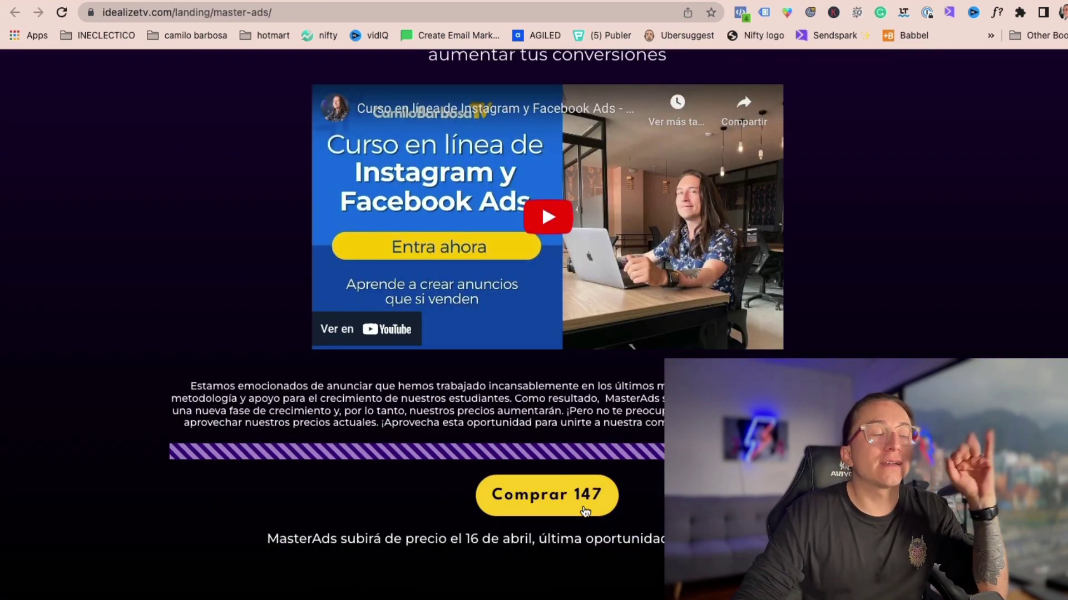